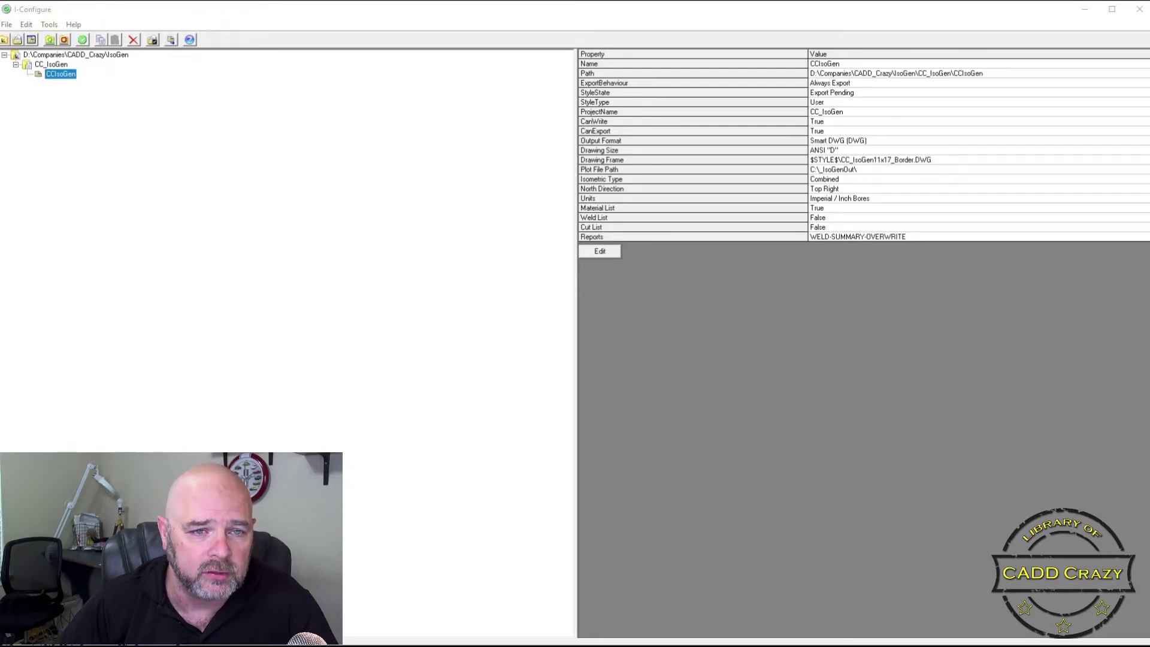
Remove the trailing space after -SHT on line 5 of IsoGen_SHEET_RENAME.bat and save the file
{"action": "left_click_drag", "start_coordinate": [0, 133], "coordinate": [771, 174]}
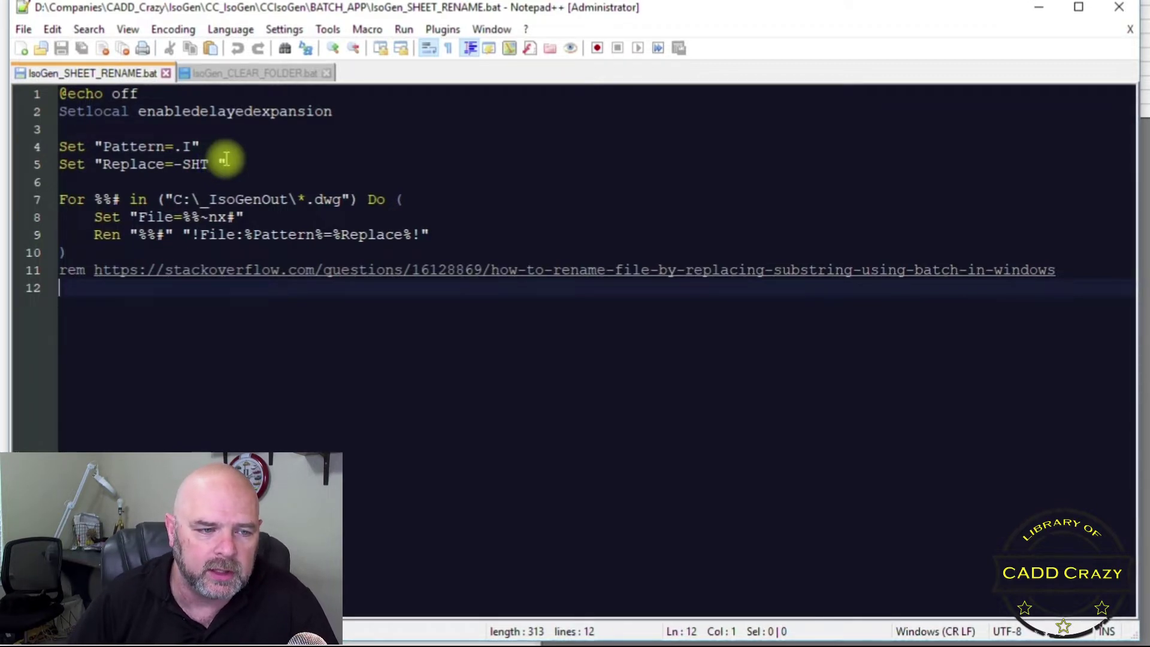
{"action": "left_click", "coordinate": [219, 163]}
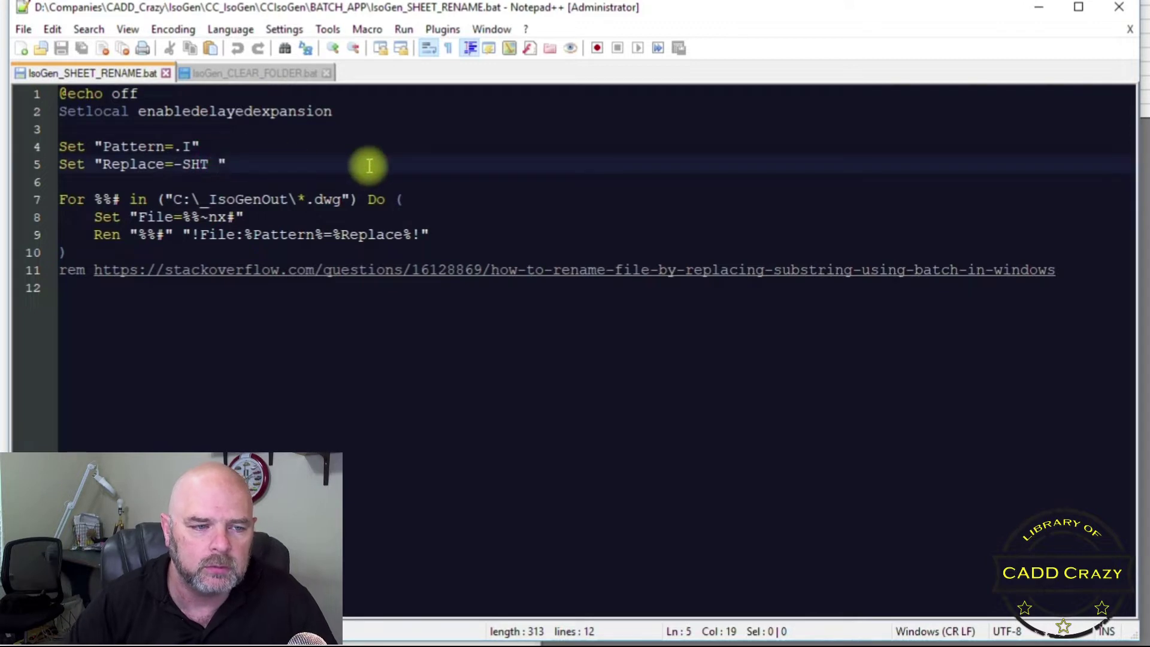
{"action": "key", "text": "BackSpace"}
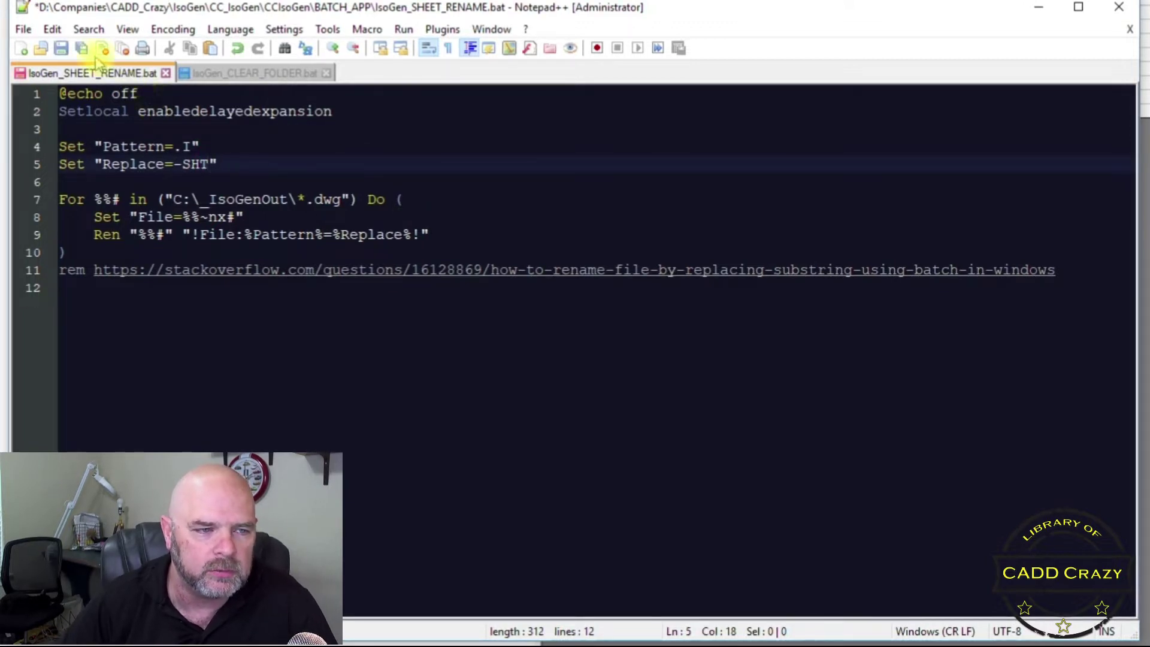
{"action": "left_click", "coordinate": [62, 49]}
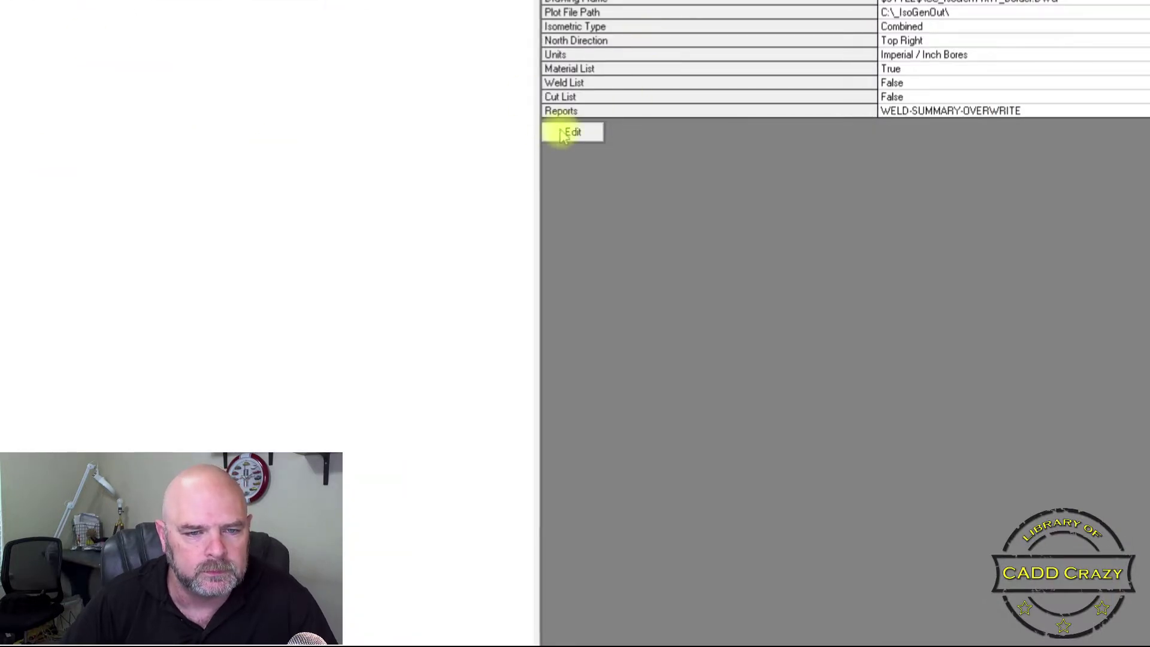
Edit the CCIsoGen style and open its Drawing Manager Pre and Post Processors page to browse for a post-processor
{"action": "left_click", "coordinate": [561, 132]}
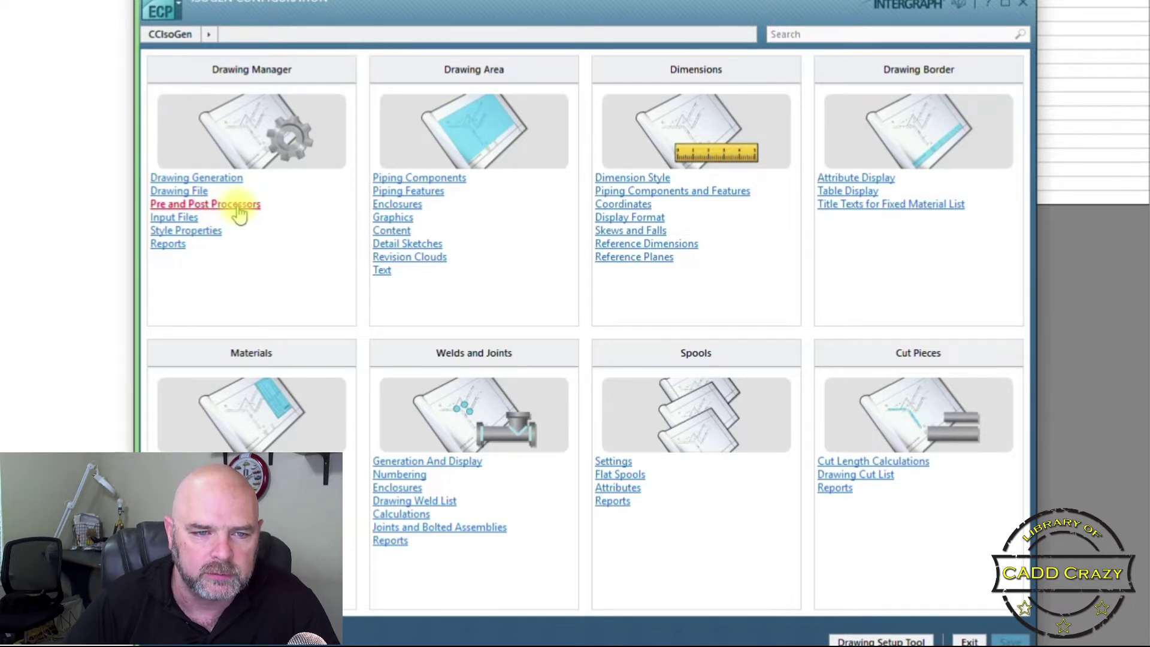
{"action": "left_click", "coordinate": [239, 208]}
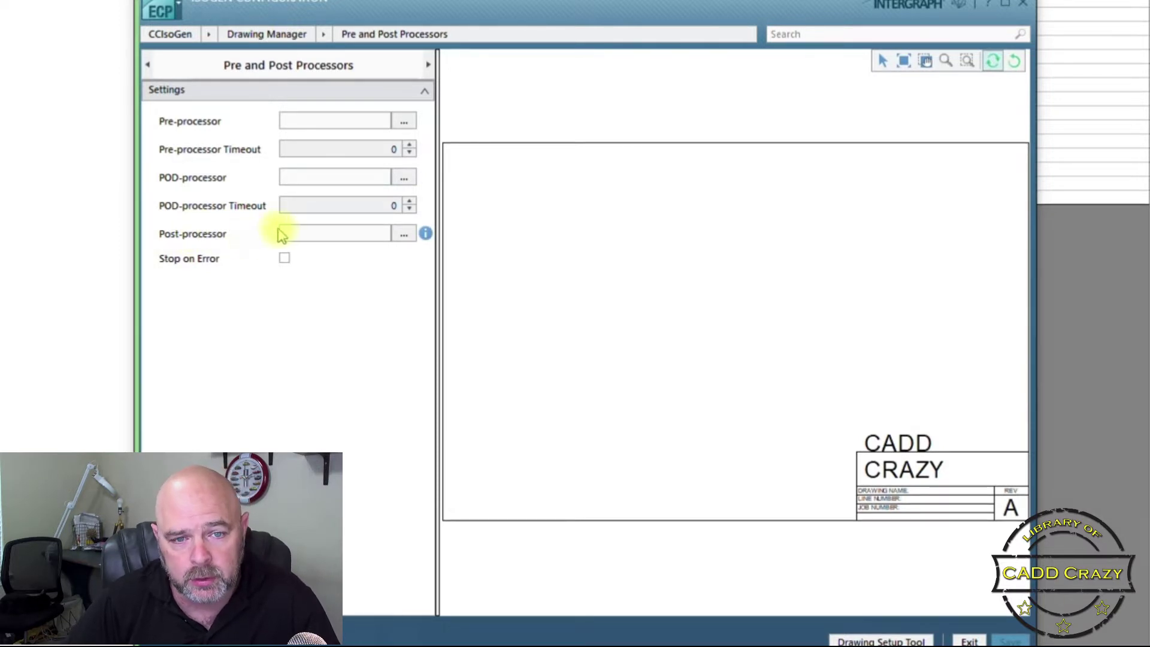
{"action": "left_click", "coordinate": [399, 239]}
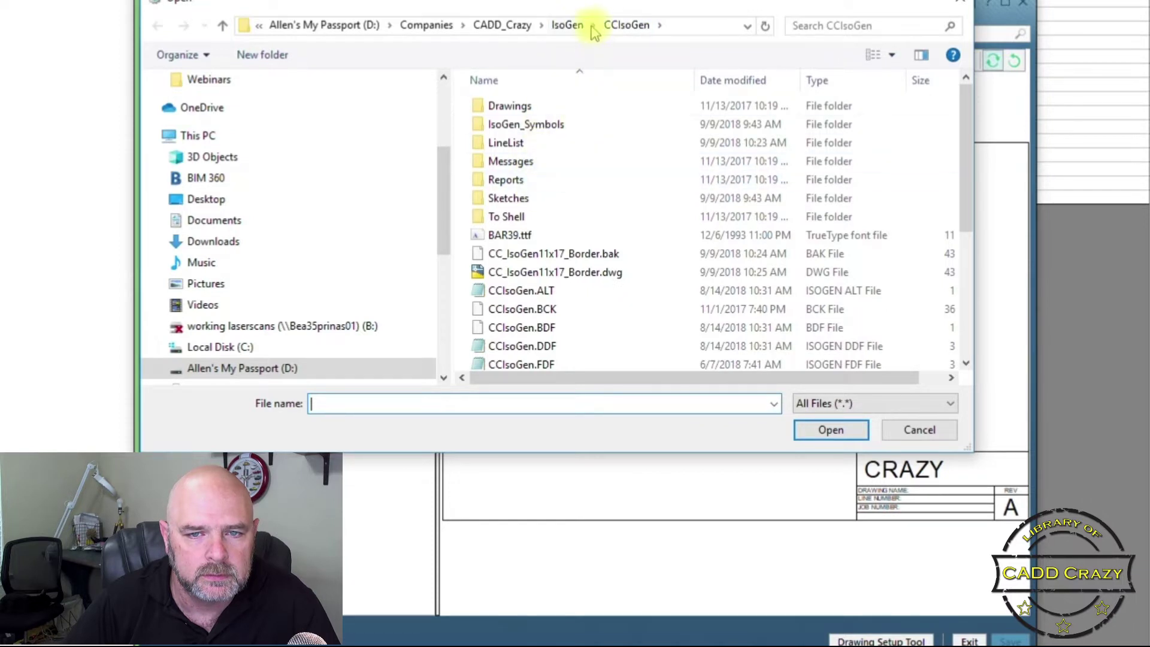
Set the Post-processor to IsoGen_SHEET_RENAME.bat from CC_IsoGen\CCIsoGen\BATCH_APP
{"action": "left_click", "coordinate": [569, 25]}
{"action": "double_click", "coordinate": [520, 106]}
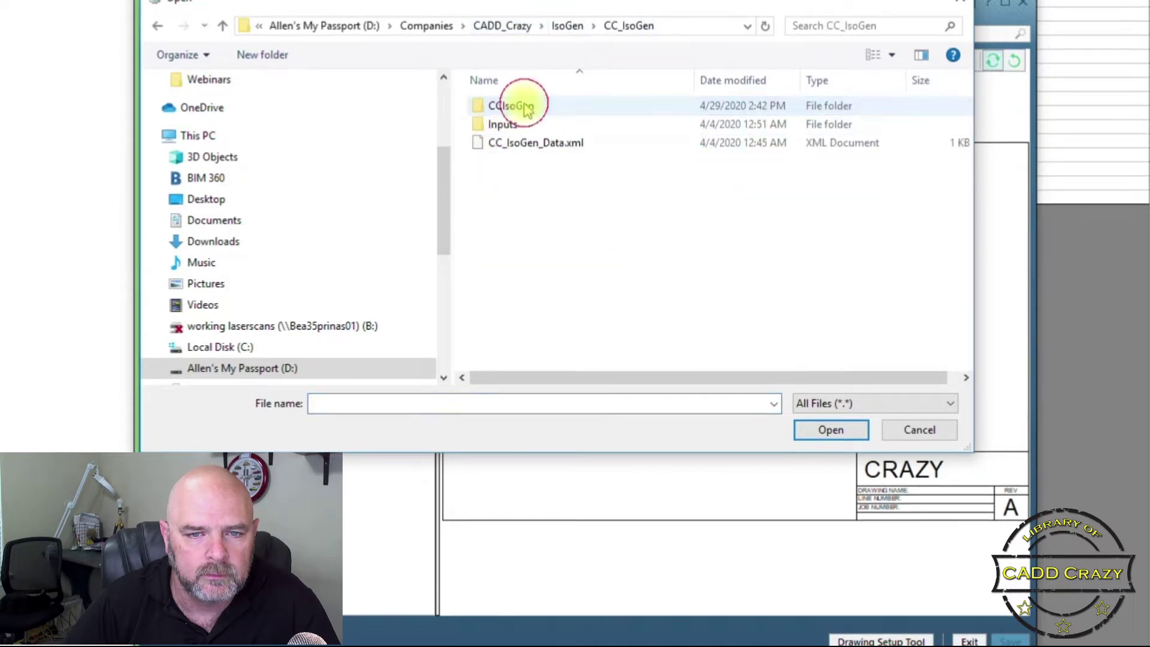
{"action": "double_click", "coordinate": [526, 108]}
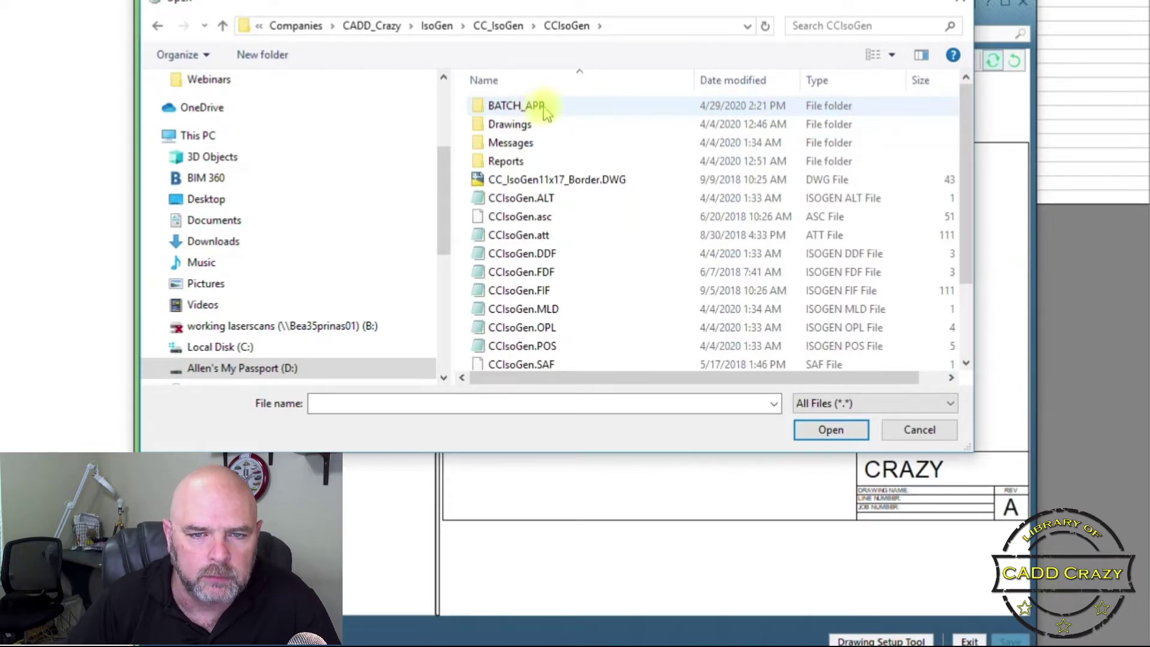
{"action": "left_click", "coordinate": [537, 106]}
{"action": "double_click", "coordinate": [537, 106]}
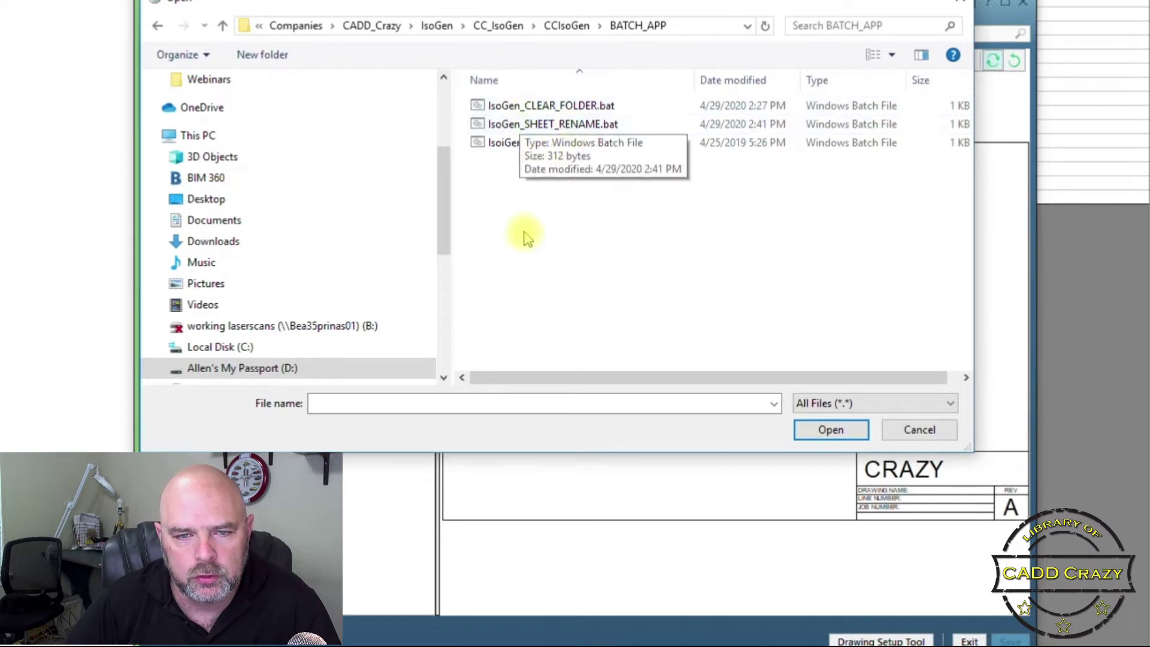
{"action": "left_click", "coordinate": [572, 126]}
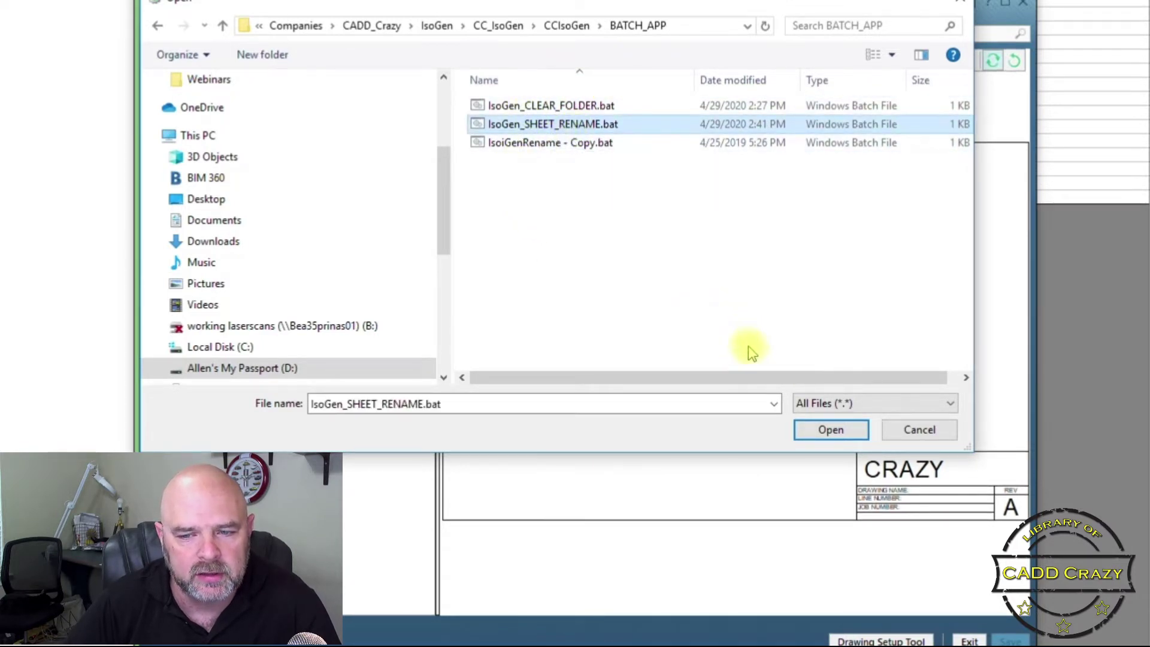
{"action": "left_click", "coordinate": [826, 431]}
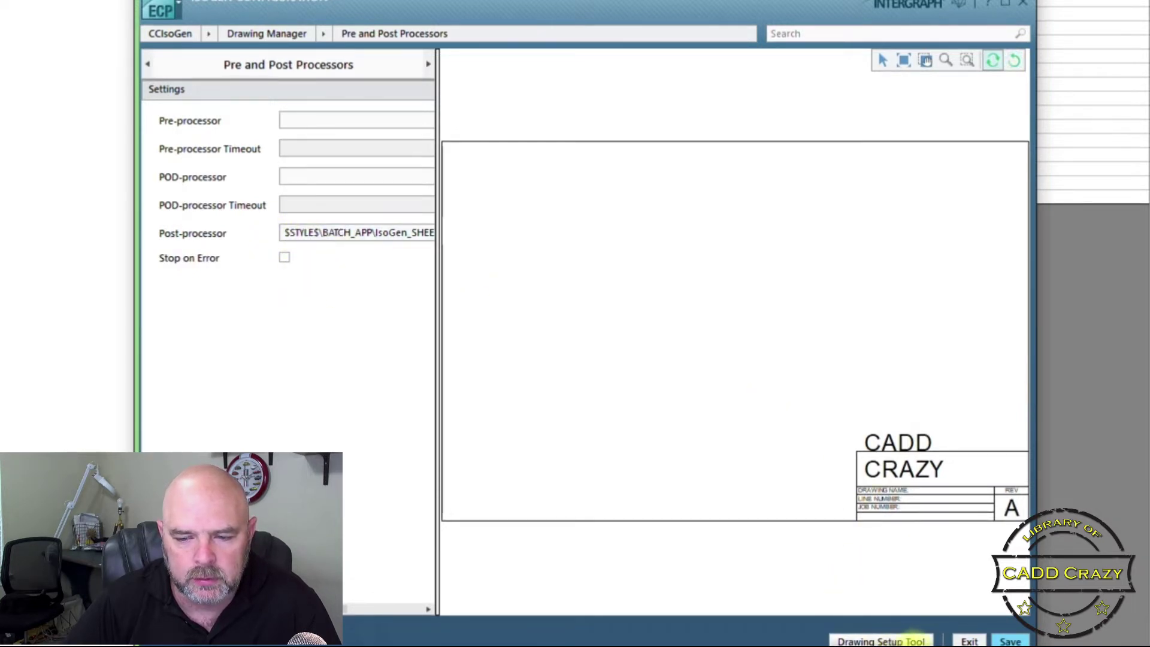
Save the CCIsoGen configuration, export the style to CC_IsoGen, and minimize I-Configure
{"action": "left_click", "coordinate": [1010, 641]}
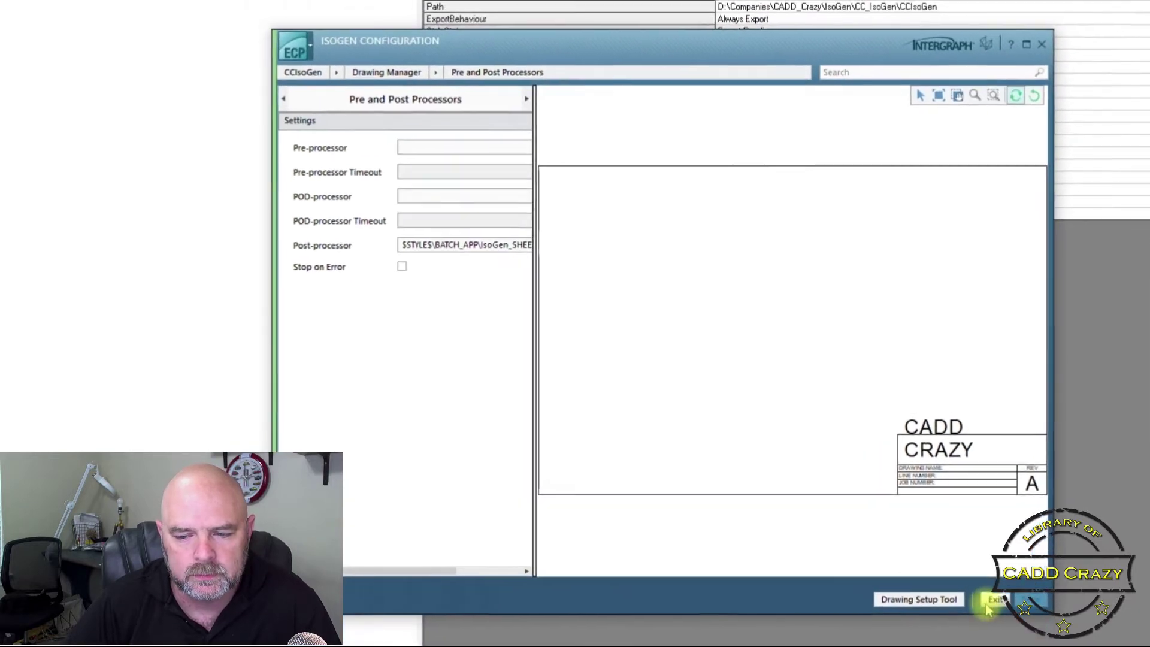
{"action": "left_click", "coordinate": [993, 599]}
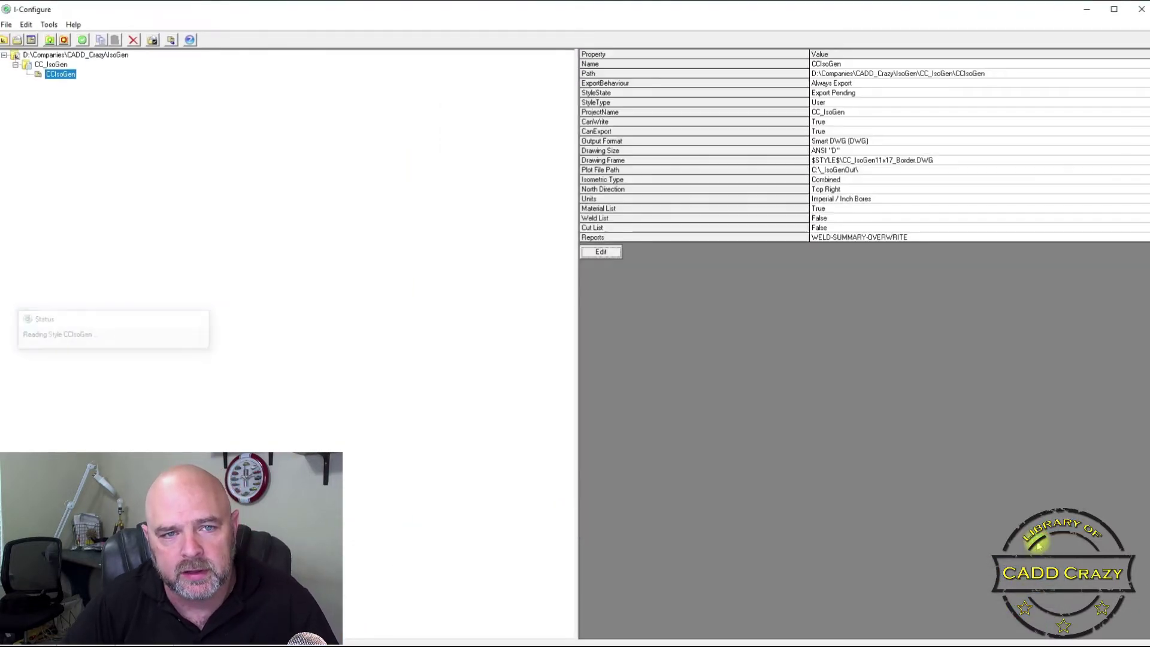
{"action": "left_click", "coordinate": [171, 39]}
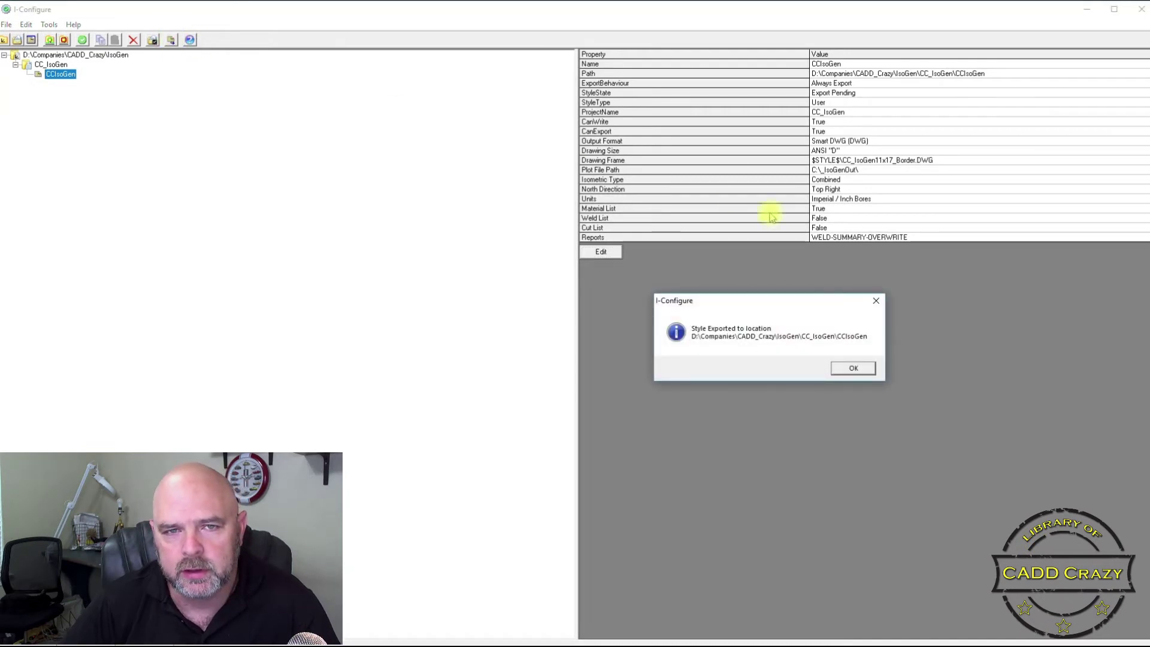
{"action": "left_click", "coordinate": [854, 368]}
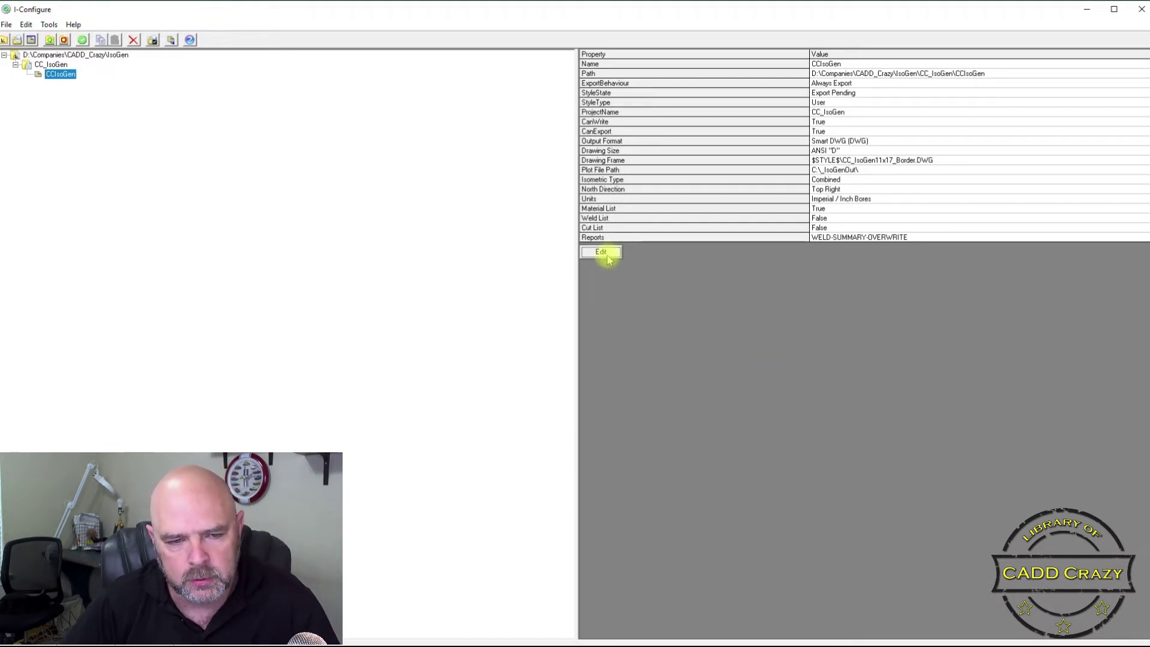
{"action": "left_click", "coordinate": [1090, 12]}
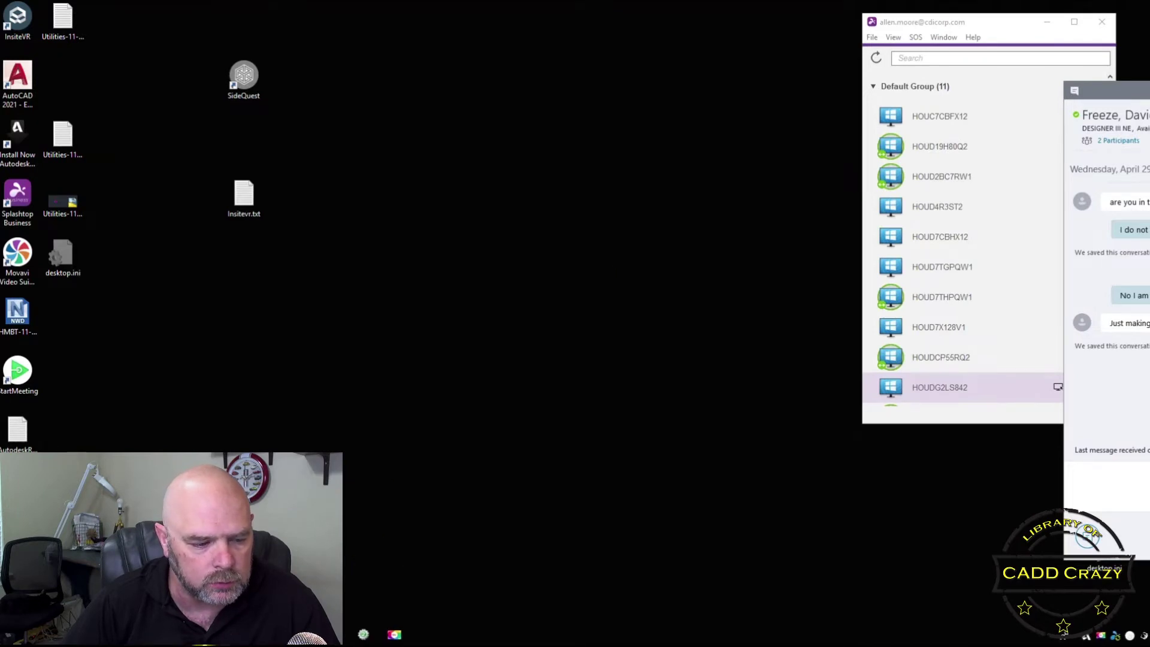
Bring back the CADWorx AREA1_PIPE drawing window and maximize it to full screen
{"action": "key", "text": "alt+Tab"}
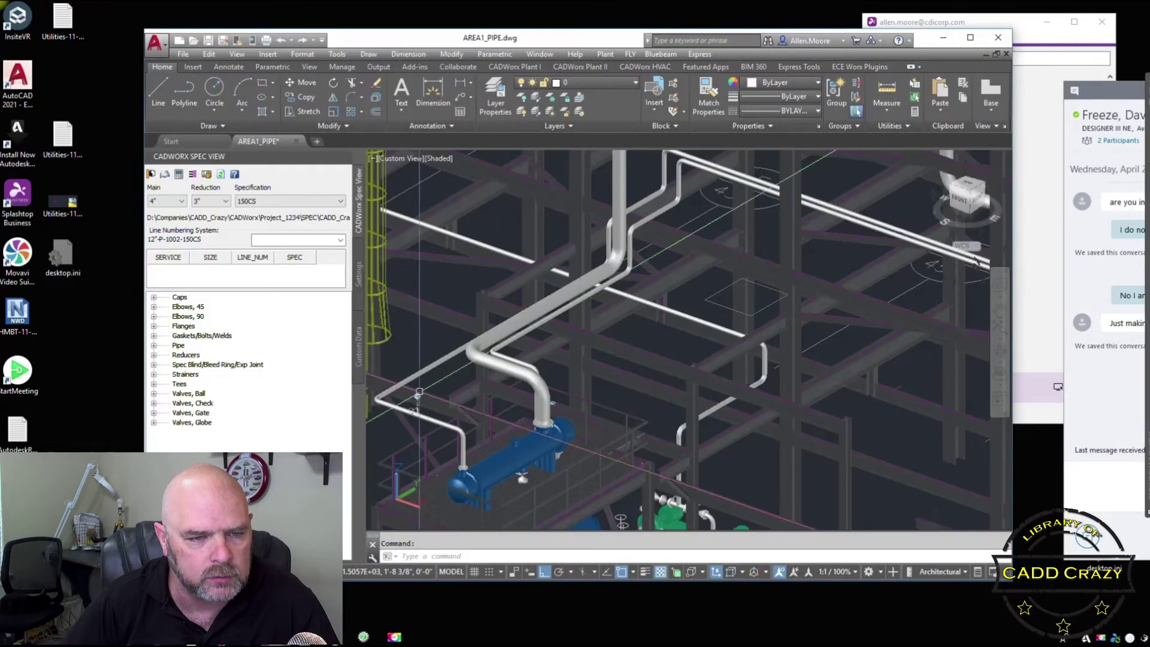
{"action": "left_click_drag", "start_coordinate": [595, 36], "coordinate": [508, 42]}
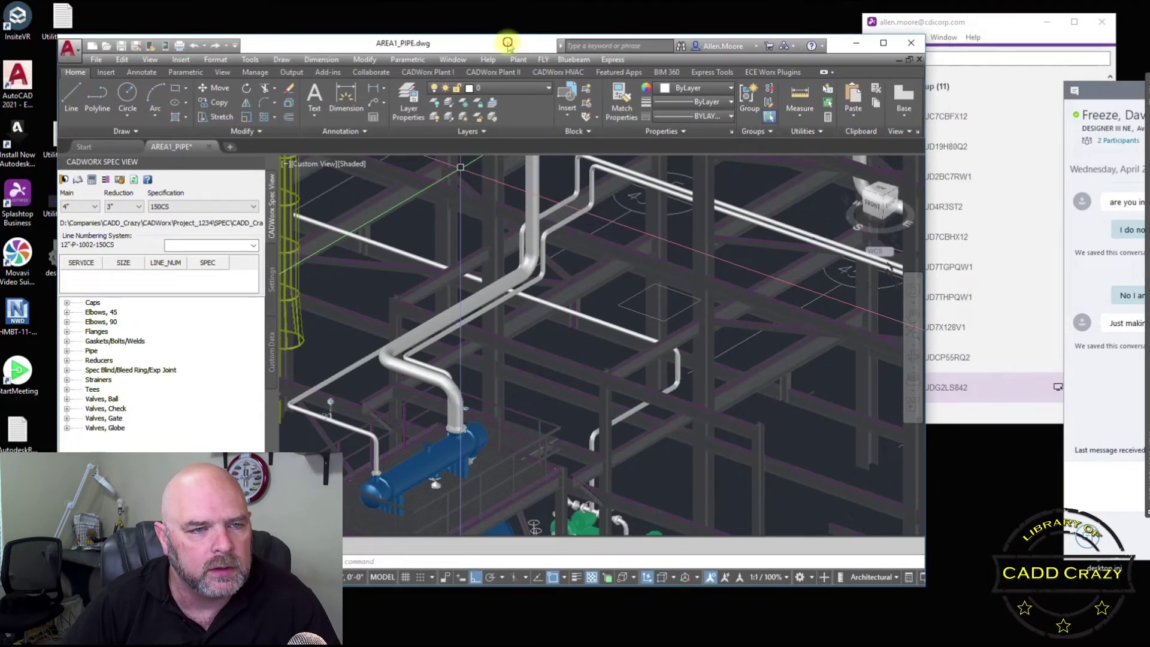
{"action": "double_click", "coordinate": [508, 41]}
{"action": "scroll", "coordinate": [503, 389], "scroll_direction": "up", "scroll_amount": 2}
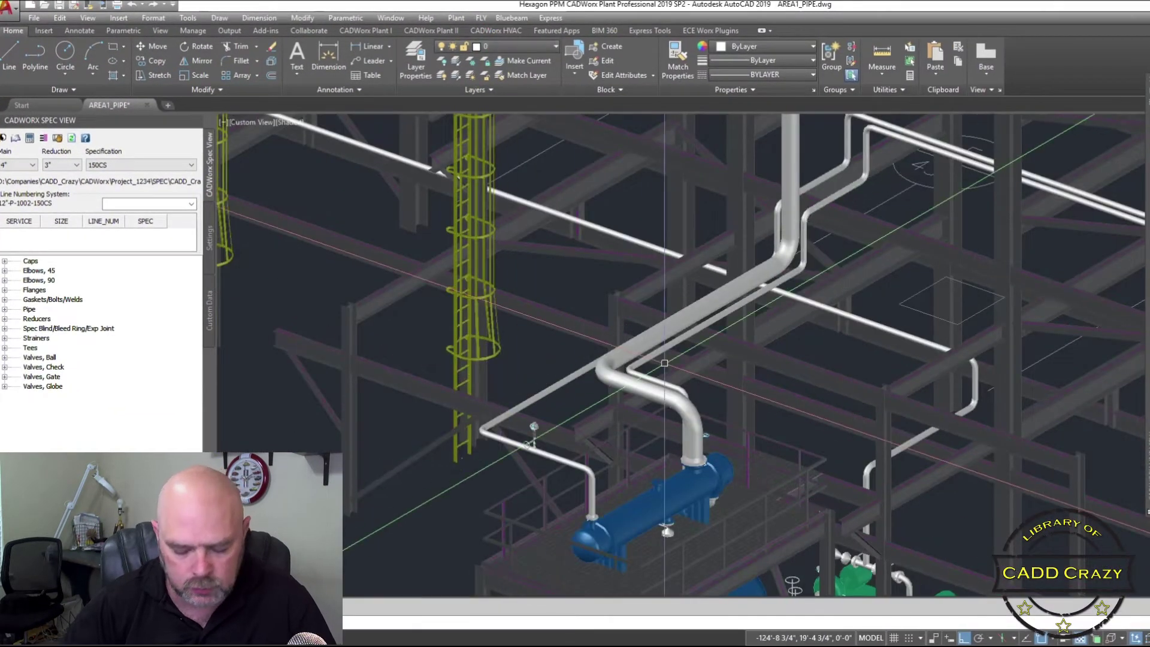
{"action": "mouse_move", "coordinate": [664, 363]}
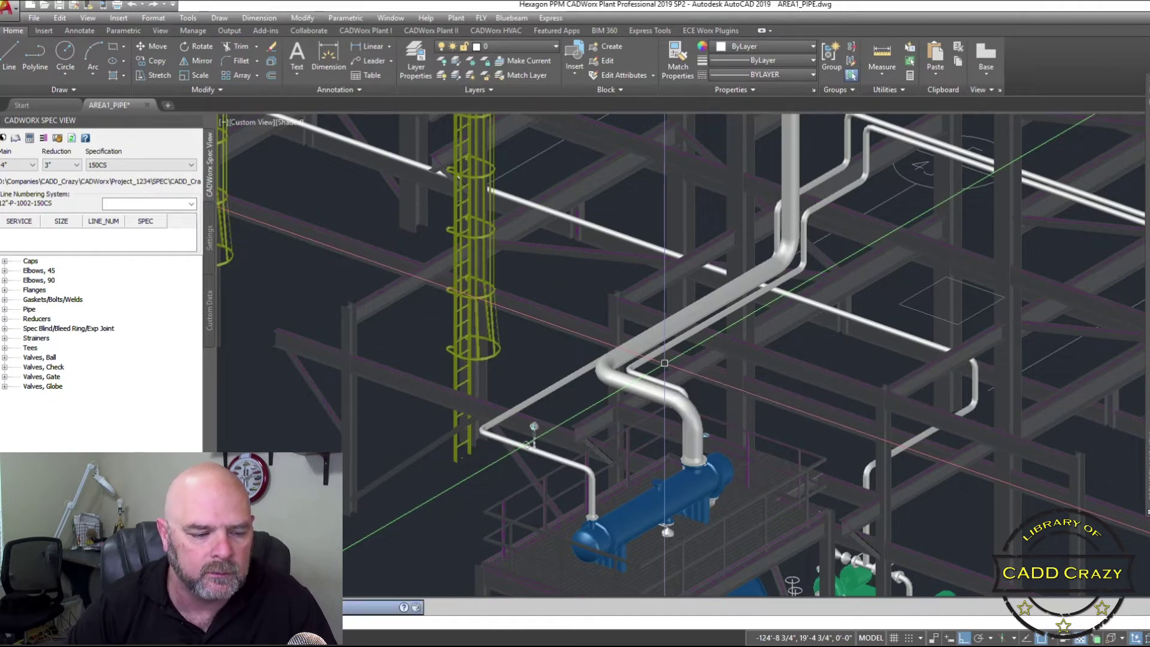
Run the isometric for line 4"-P-1480-150CS from the isogen line list
{"action": "key", "text": "Return"}
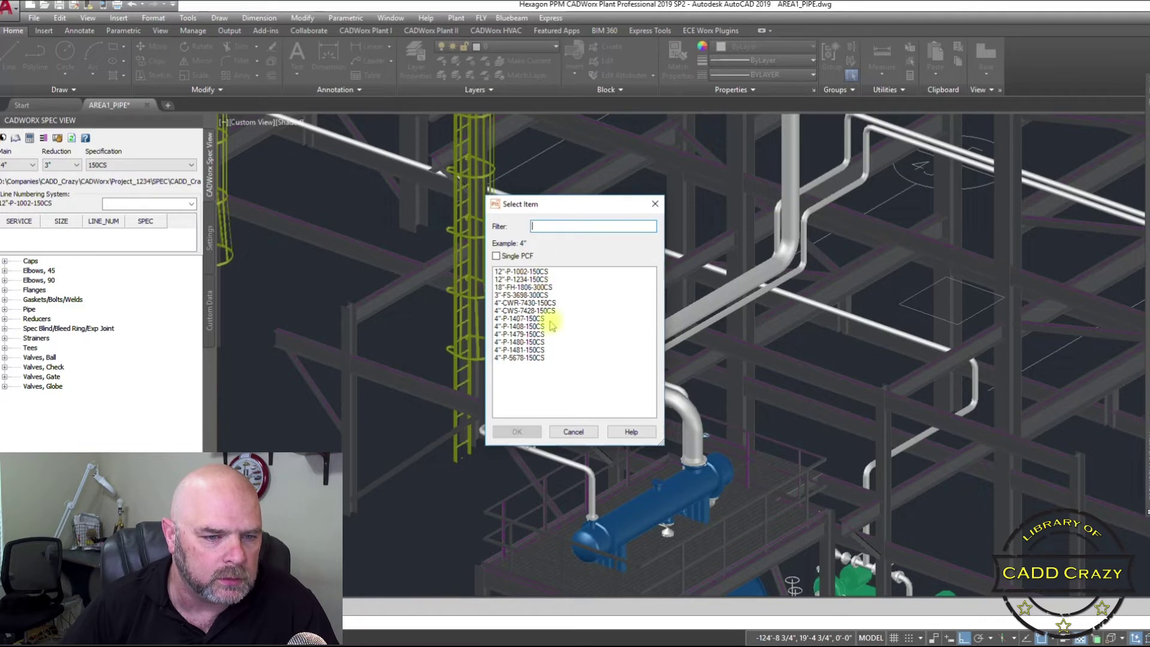
{"action": "left_click", "coordinate": [541, 302]}
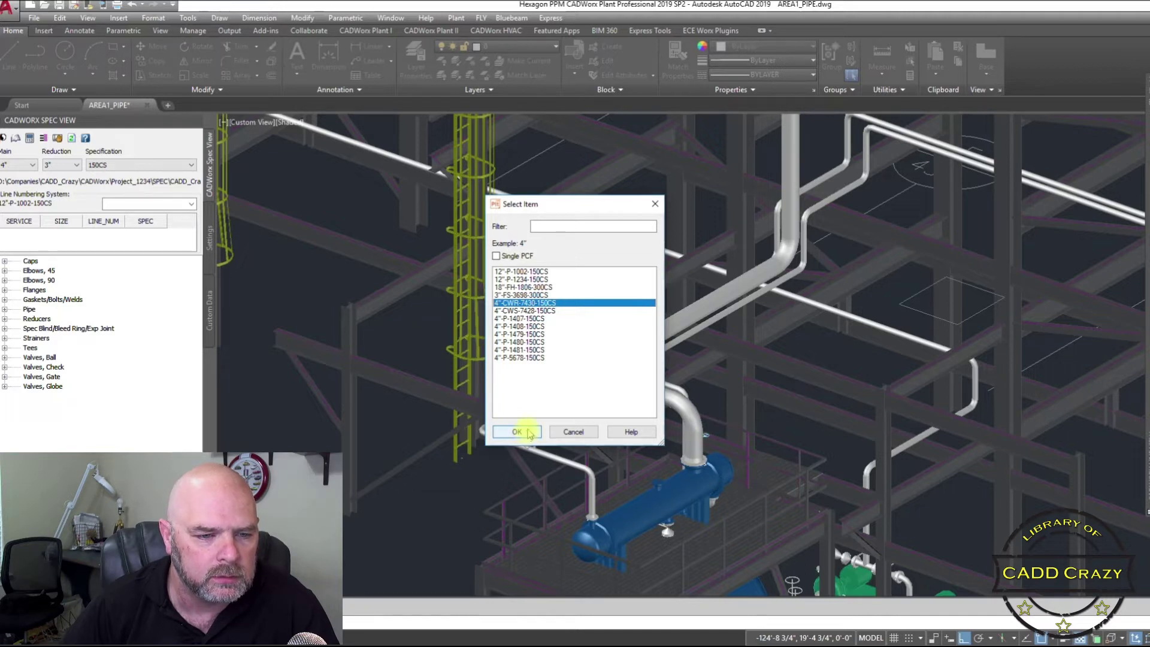
{"action": "left_click", "coordinate": [535, 342]}
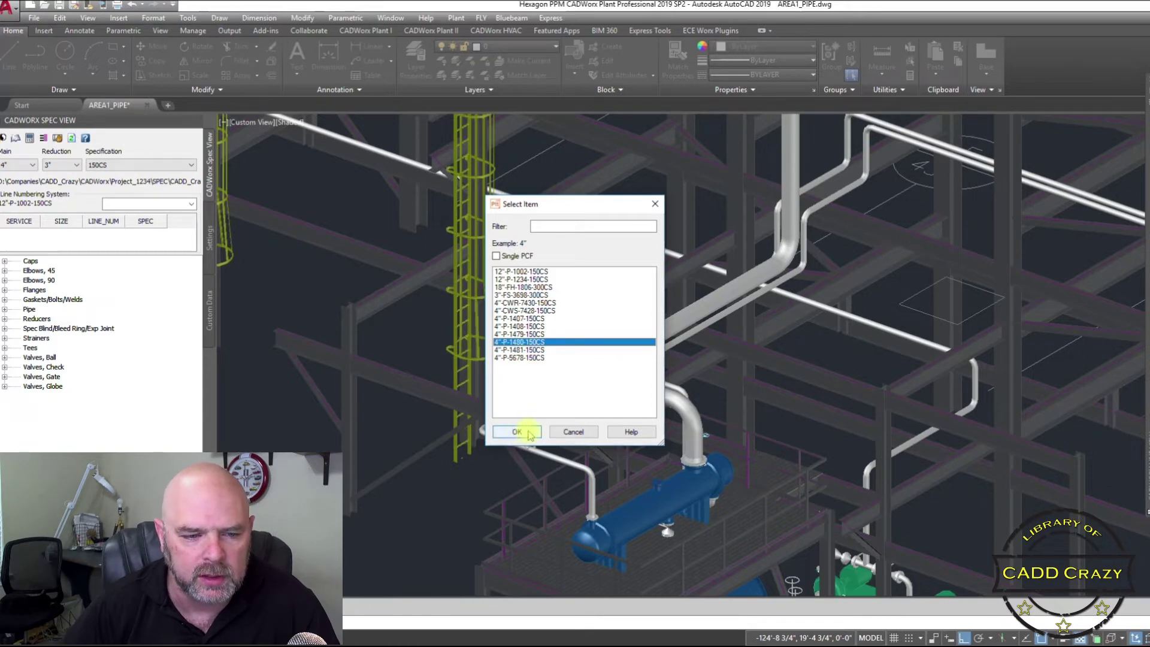
{"action": "left_click", "coordinate": [517, 432]}
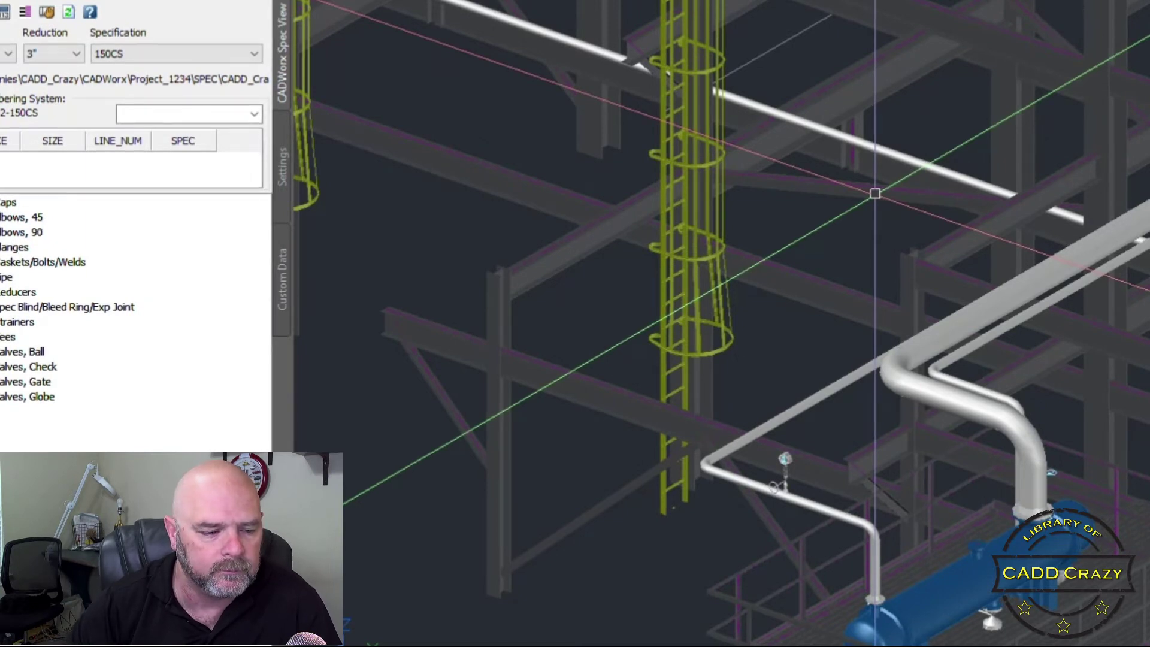
Regenerate the isometric for line 4"-P-1480-150CS and check the _IsoGenOut output folder
{"action": "left_click", "coordinate": [875, 193]}
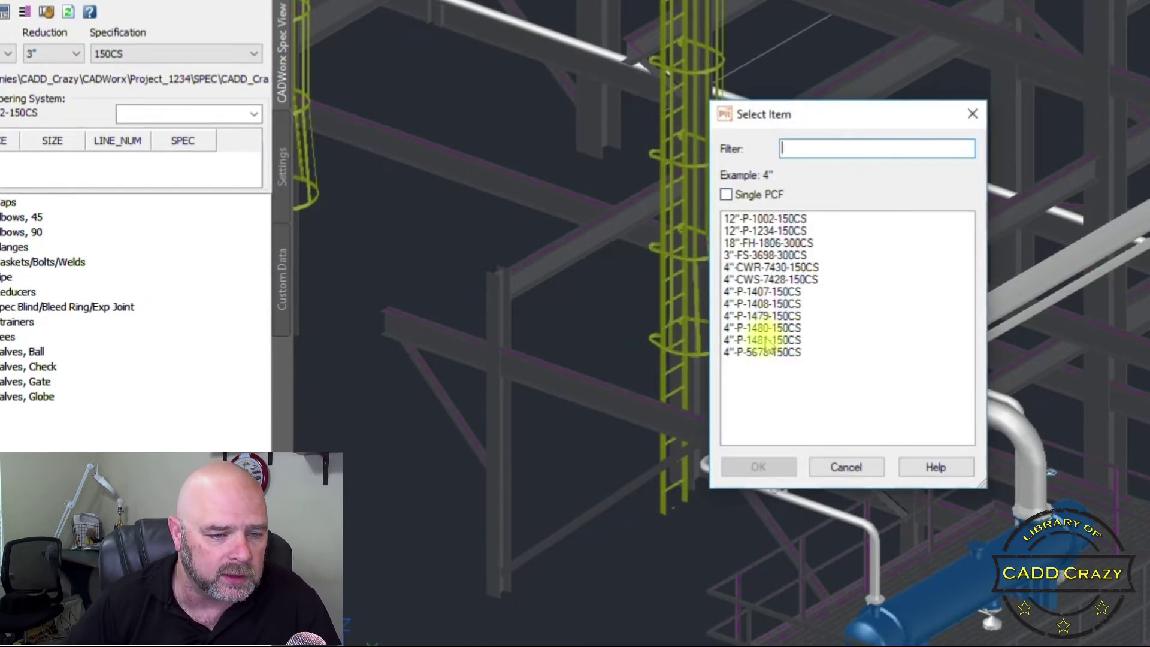
{"action": "left_click", "coordinate": [768, 328]}
{"action": "left_click", "coordinate": [758, 466]}
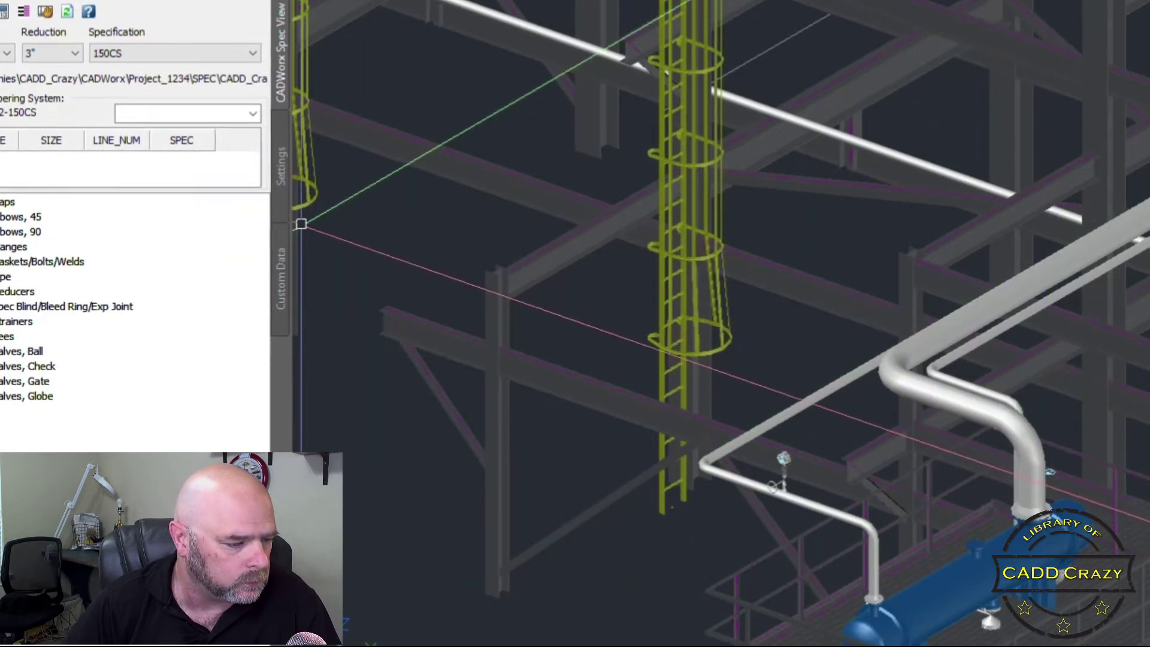
{"action": "key", "text": "alt+Tab"}
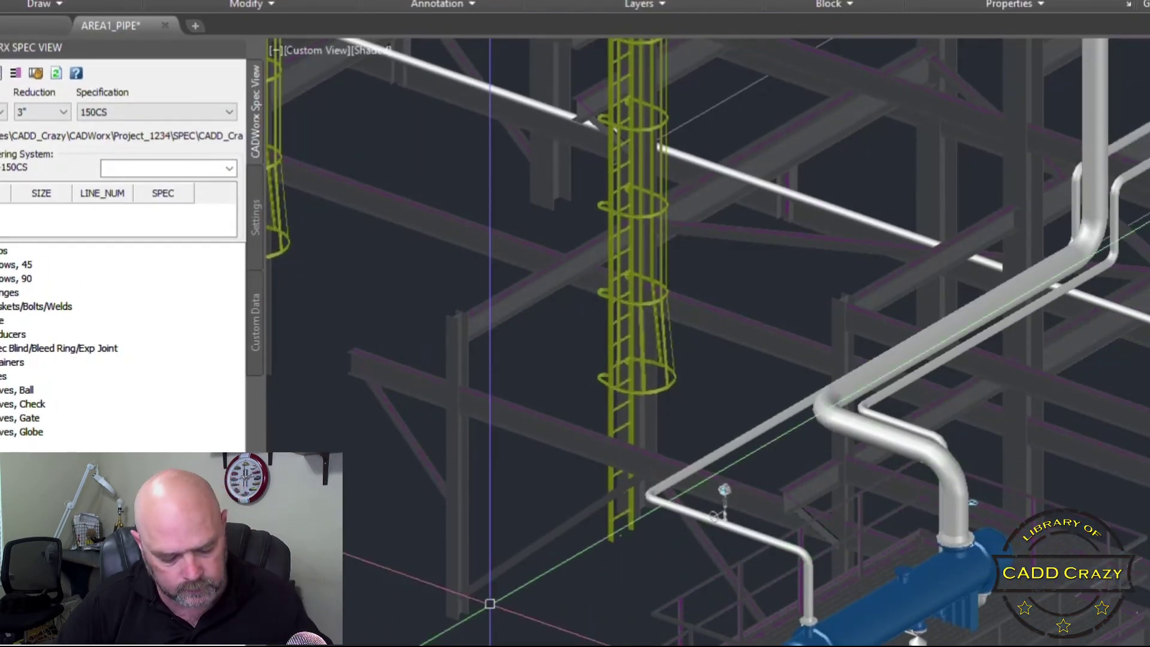
Show all open programs in Task View with Win+Tab
{"action": "key", "text": "super+Tab"}
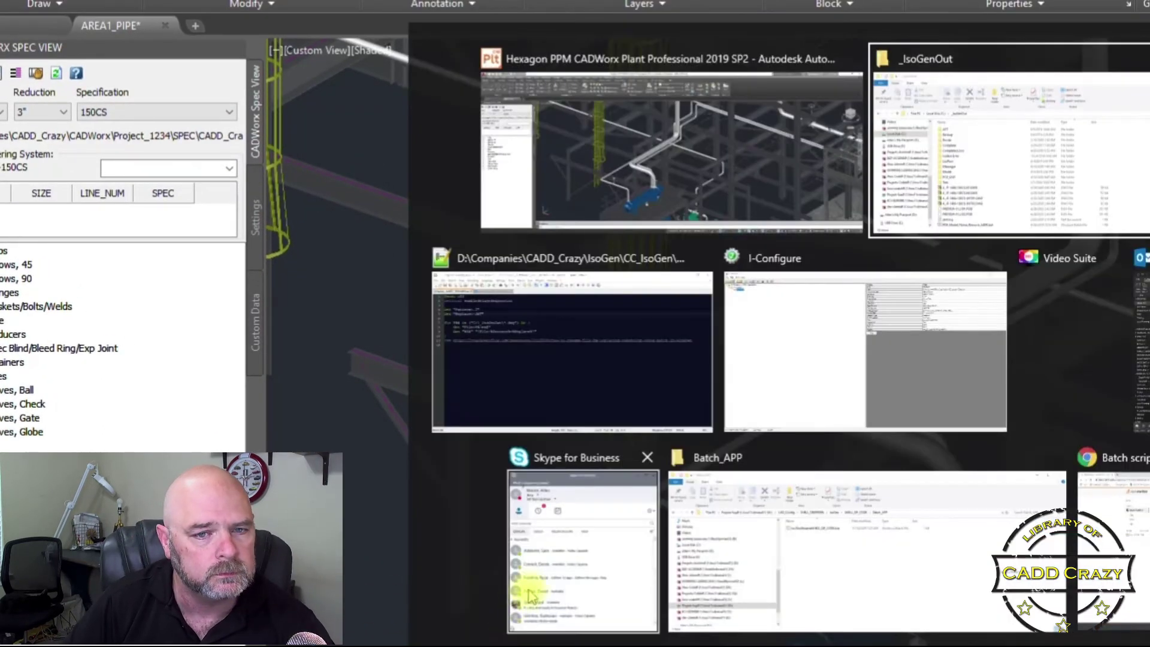
Switch to I-Configure and reopen the CCIsoGen style's Pre and Post Processors settings
{"action": "left_click", "coordinate": [843, 356]}
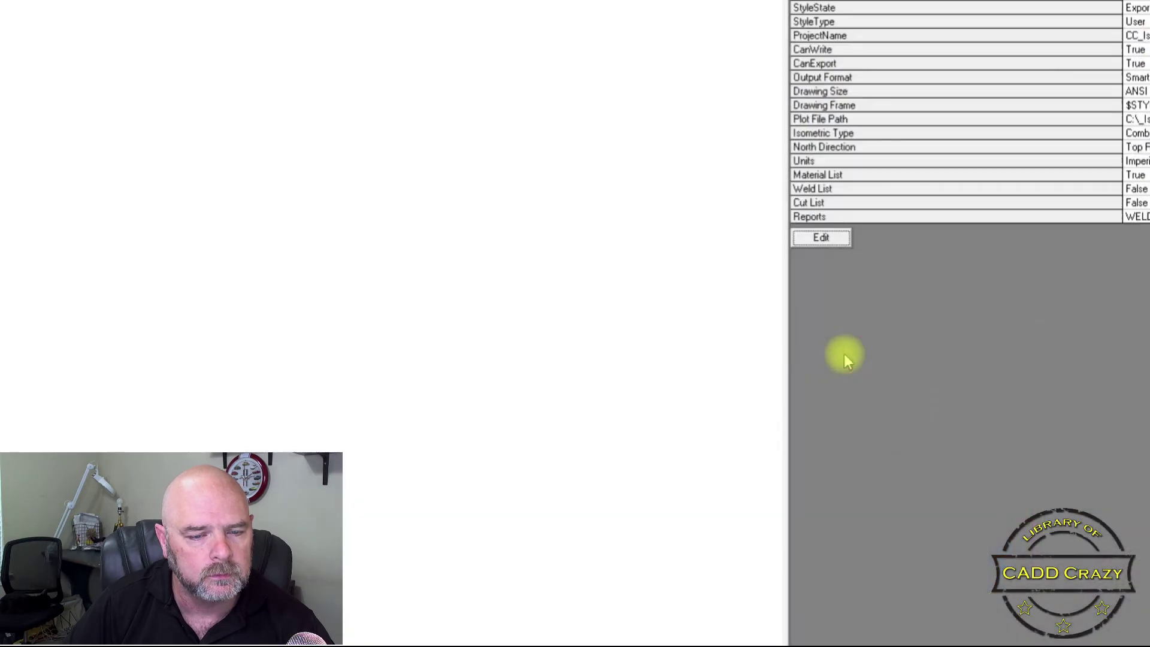
{"action": "left_click", "coordinate": [801, 237]}
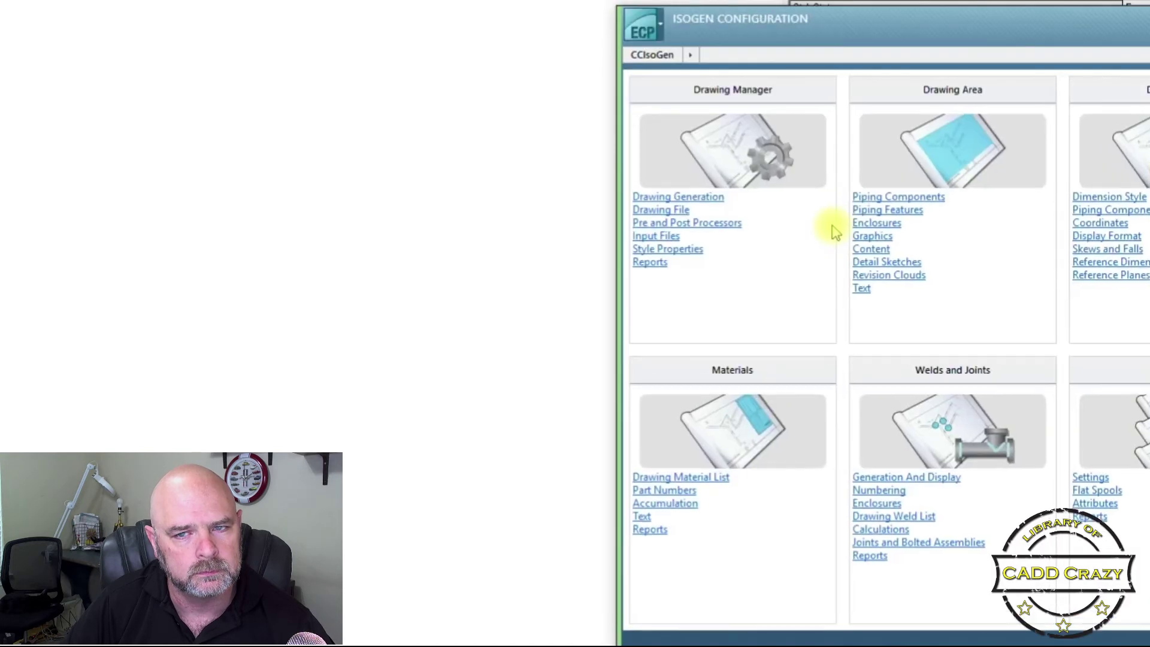
{"action": "left_click", "coordinate": [711, 224]}
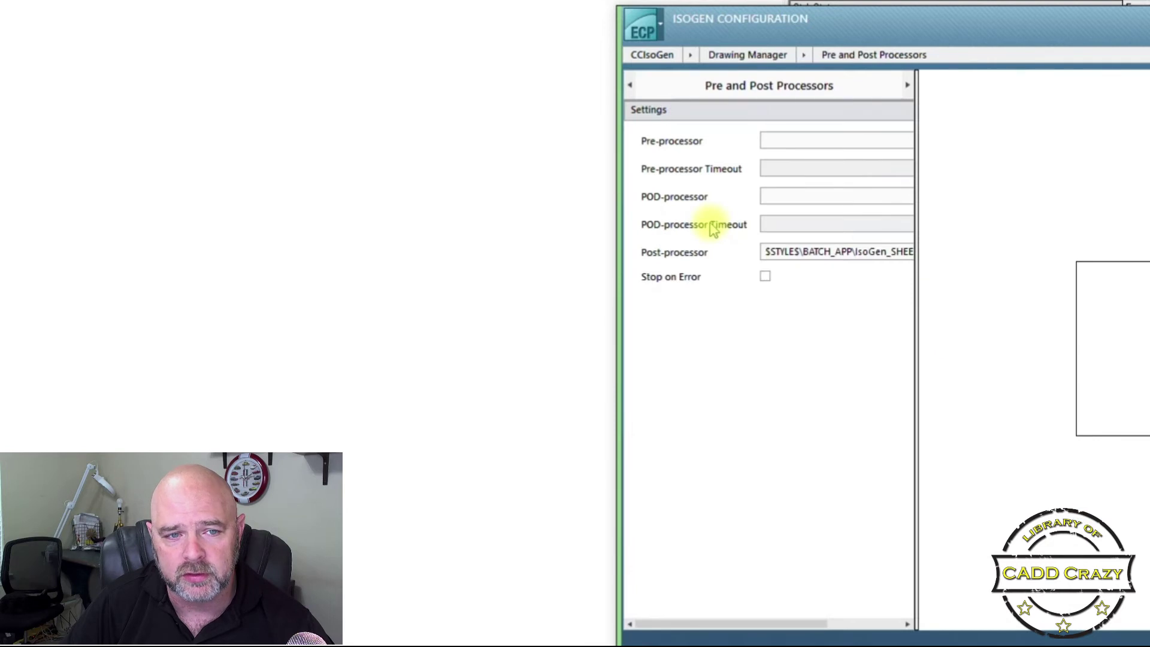
Set the Pre-processor to $STYLES$\BATCH_APP\IsoGen_CLEAR_FOLDER.bat
{"action": "left_click", "coordinate": [801, 141]}
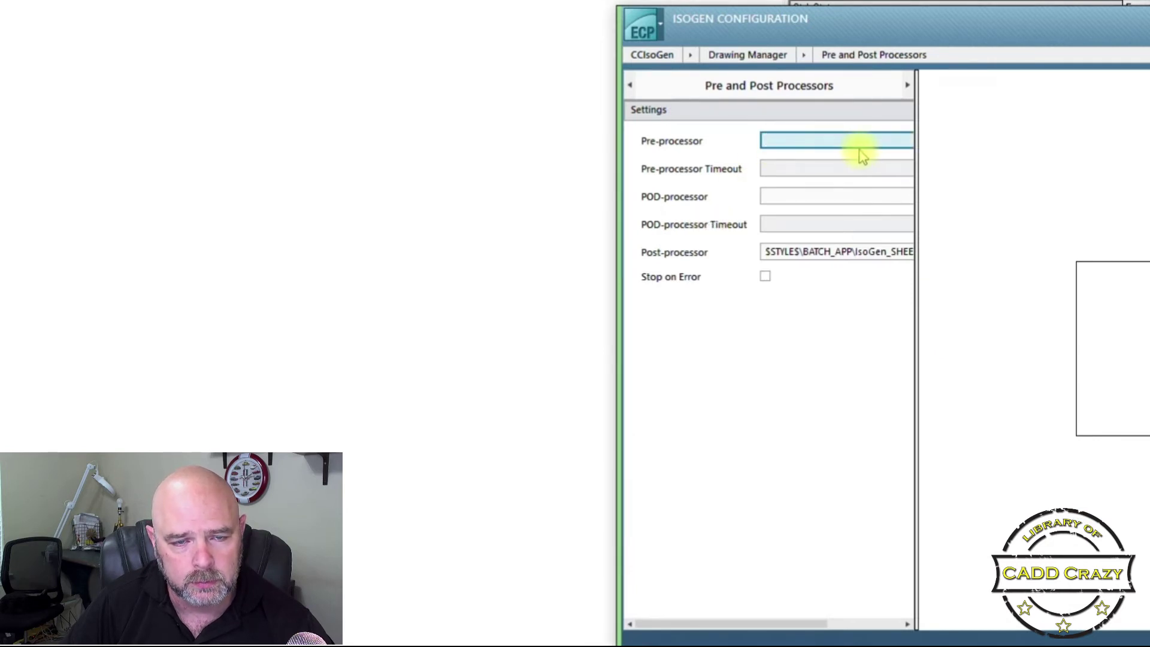
{"action": "left_click_drag", "start_coordinate": [913, 124], "coordinate": [1084, 127]}
{"action": "left_click", "coordinate": [1050, 142]}
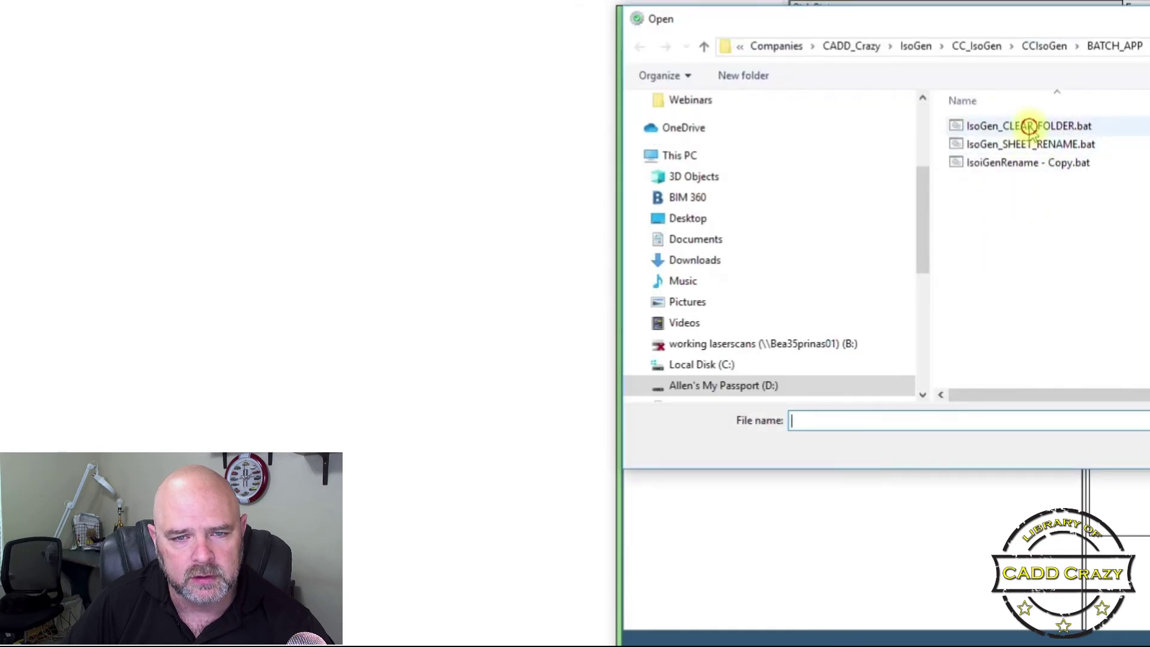
{"action": "left_click", "coordinate": [1029, 126]}
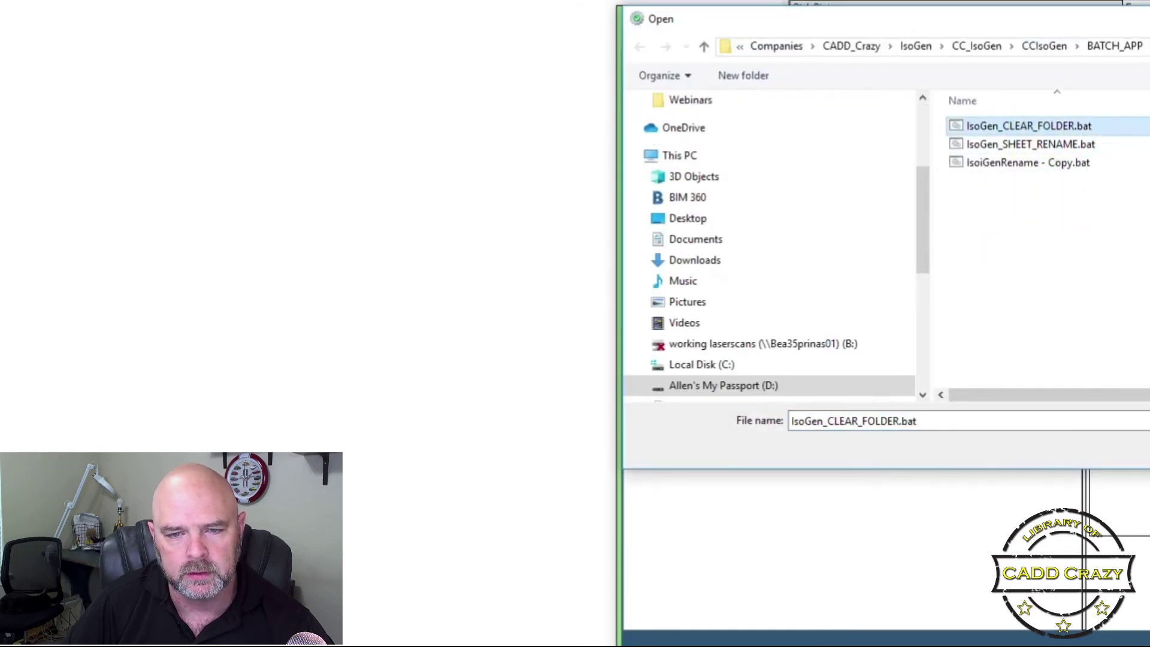
{"action": "key", "text": "Return"}
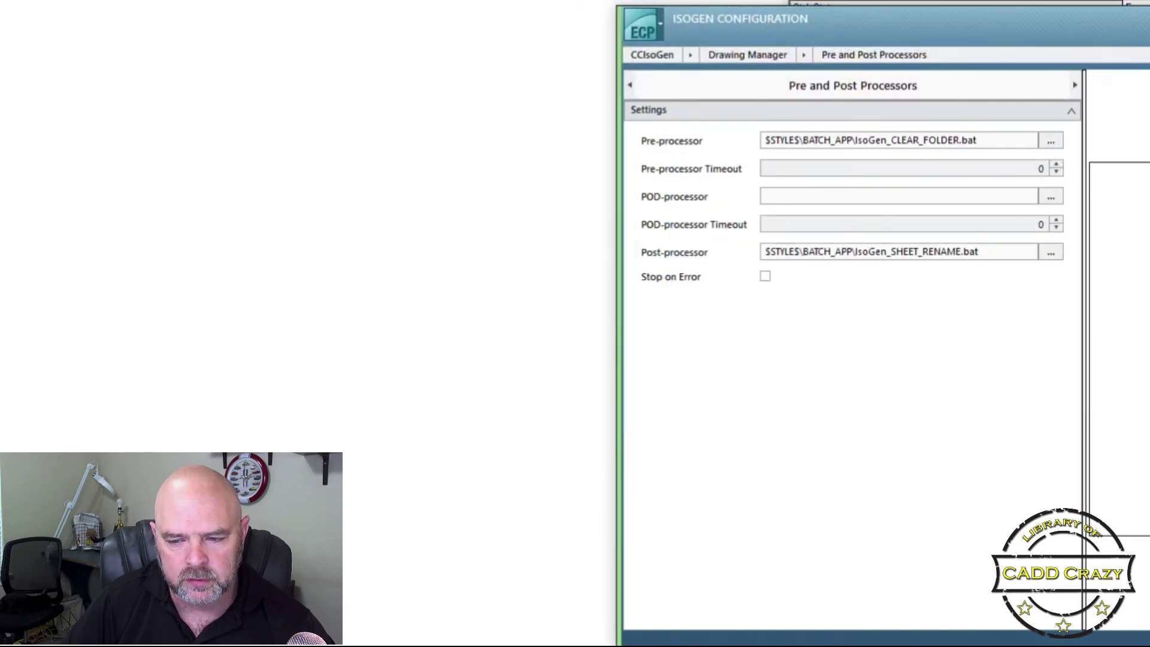
Close the Isogen style configuration and acknowledge the Style Exported message
{"action": "key", "text": "Escape"}
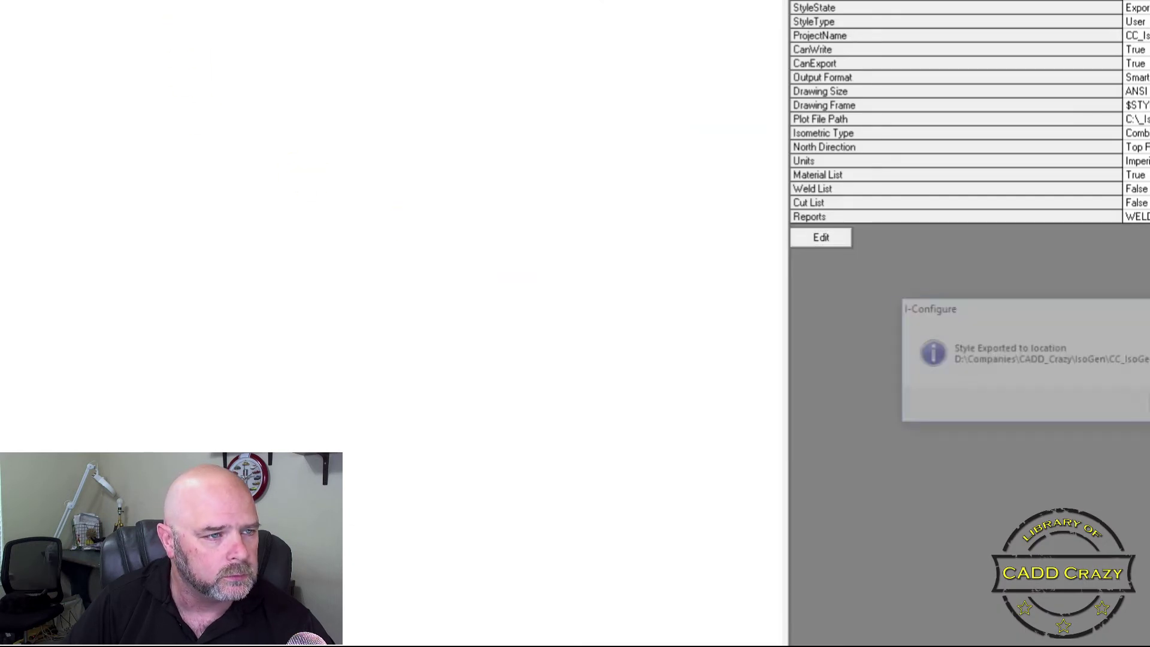
{"action": "key", "text": "Return"}
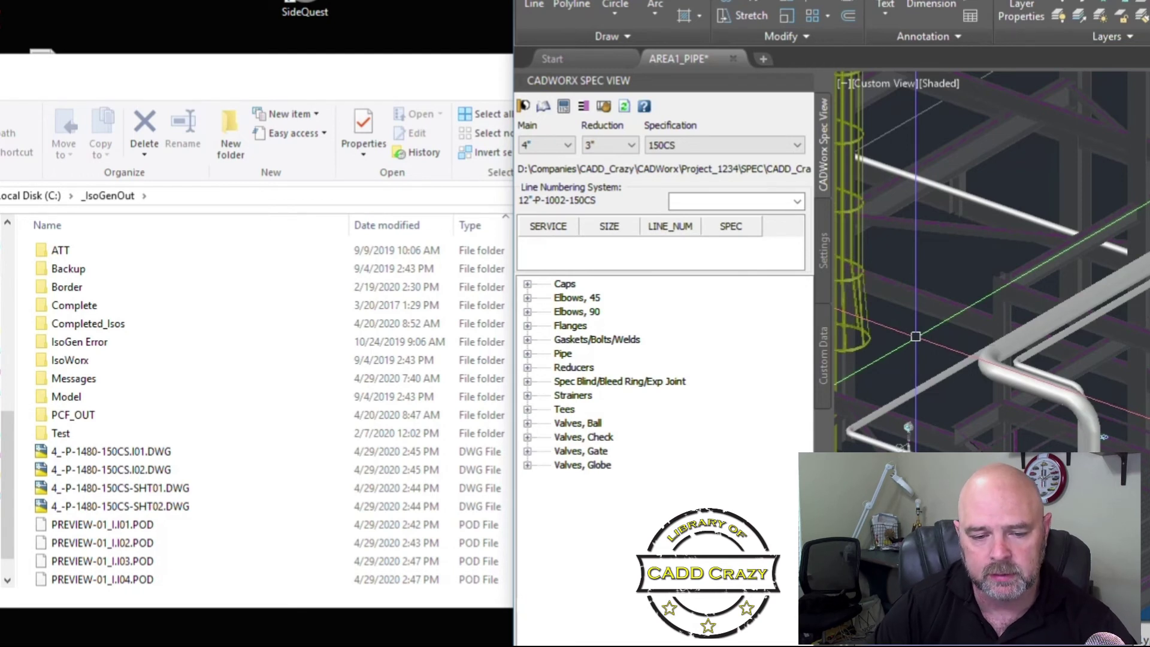
Rerun isogen and choose line 4"-P-1480-150CS for isometric generation
{"action": "key", "text": "Return"}
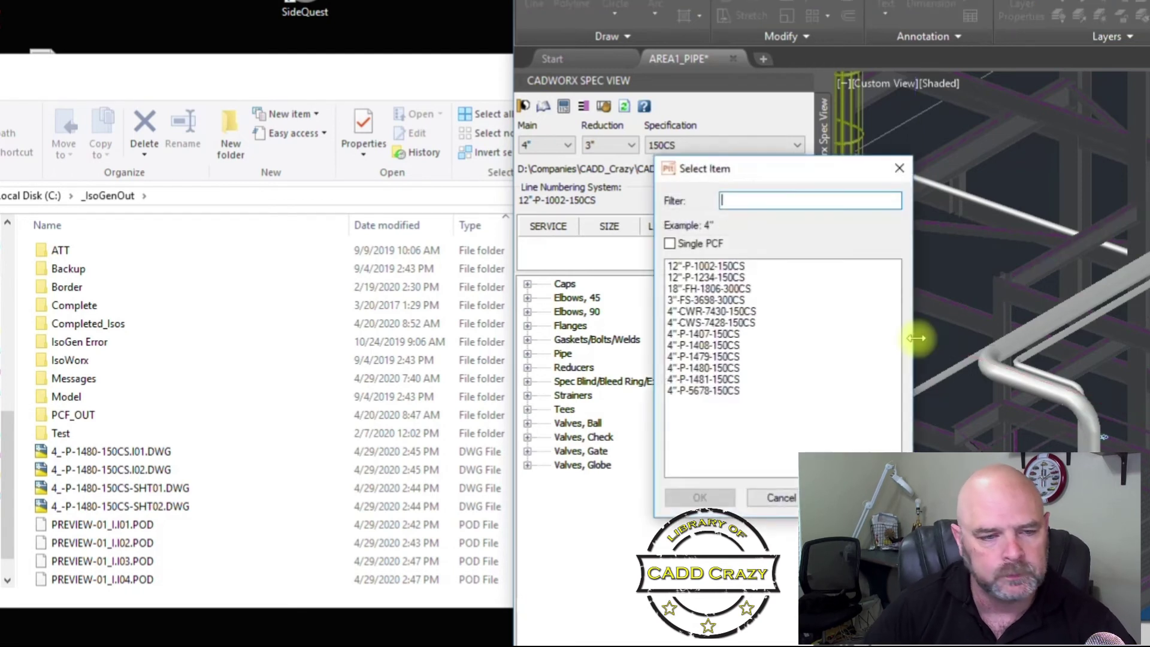
{"action": "left_click", "coordinate": [703, 368]}
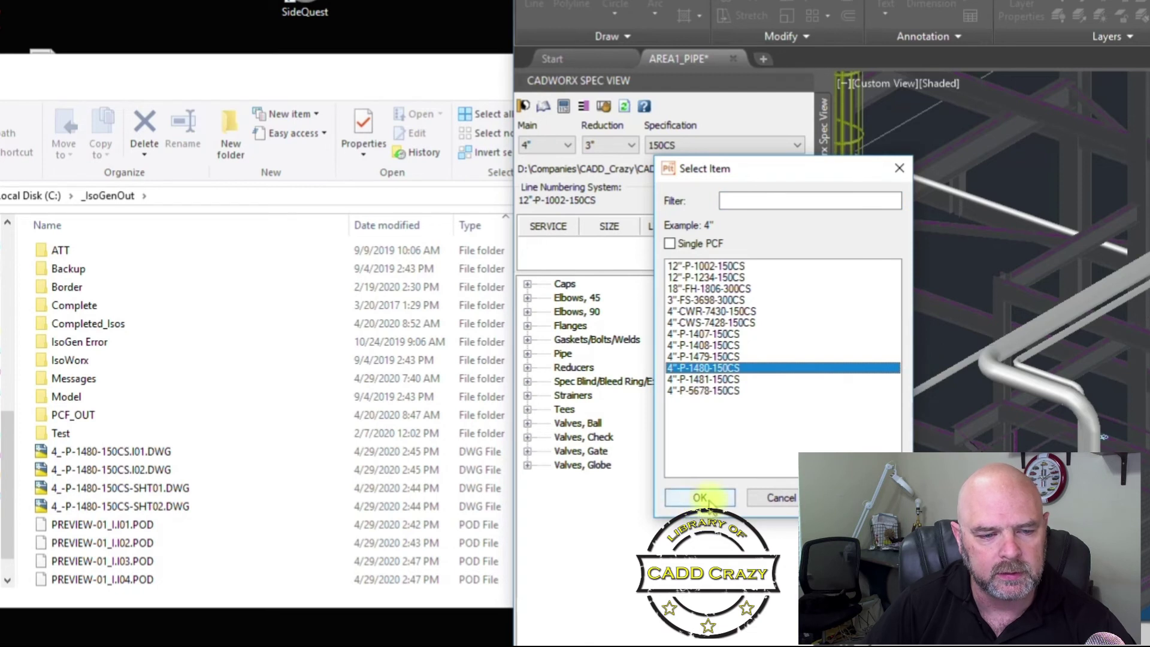
{"action": "left_click", "coordinate": [700, 498]}
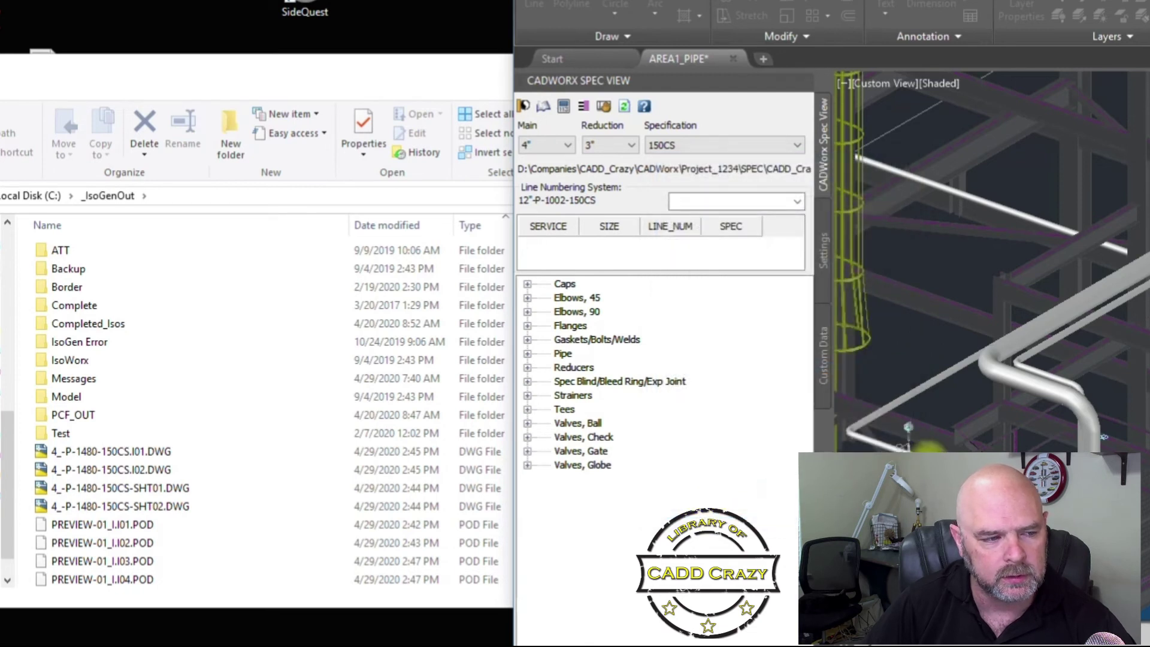